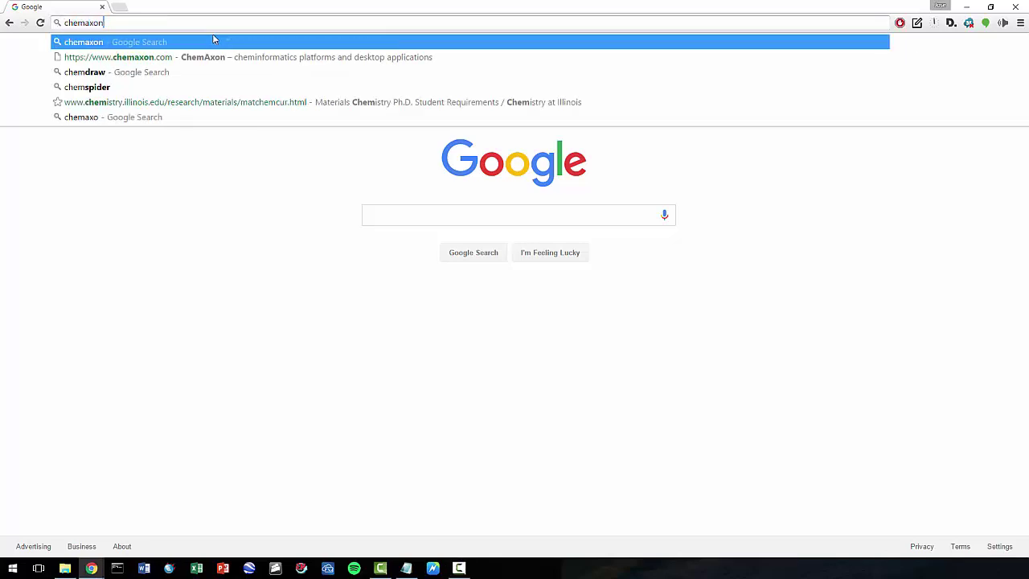
# - Search Google for 'chemaxon' and reach the ChemAxon site's Marvin Suite downloads
pyautogui.write('axon')
pyautogui.press('Return')
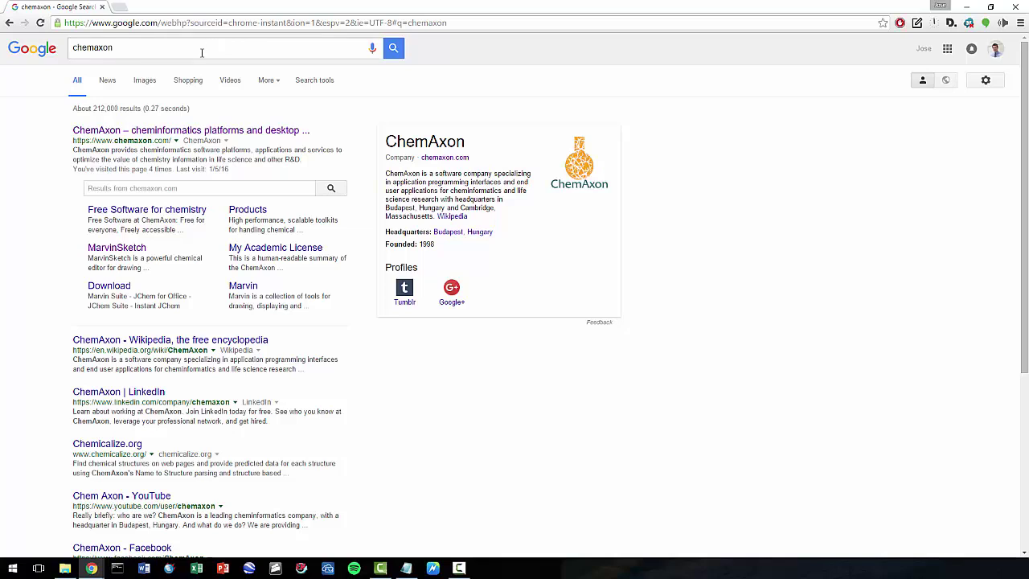
pyautogui.click(202, 134)
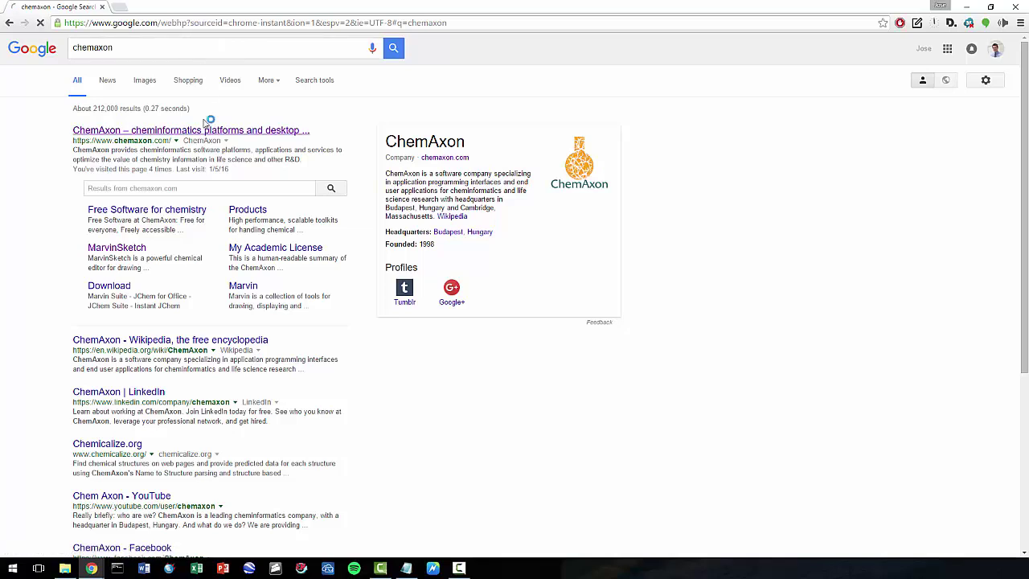
pyautogui.click(682, 94)
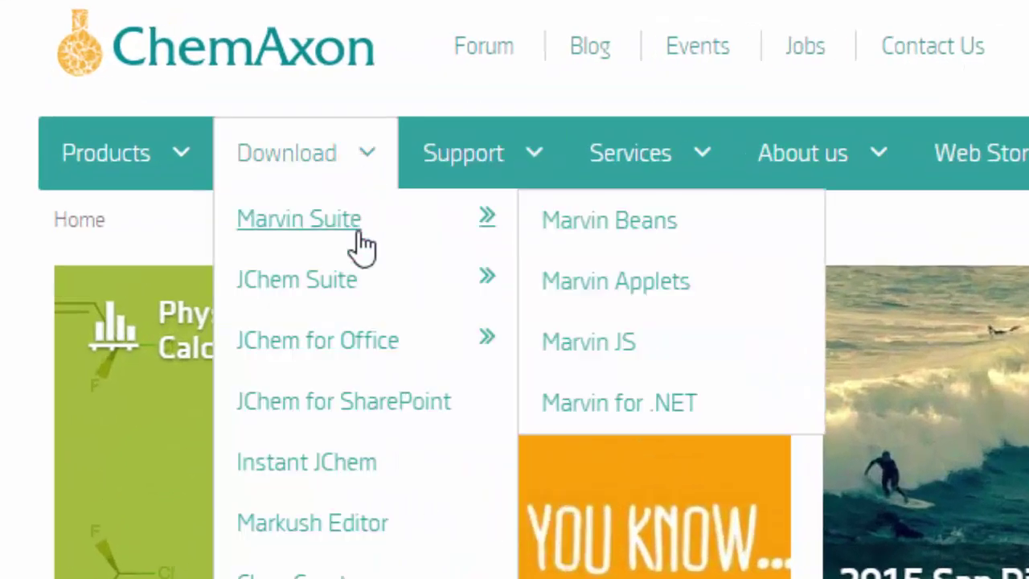
pyautogui.moveTo(300, 215)
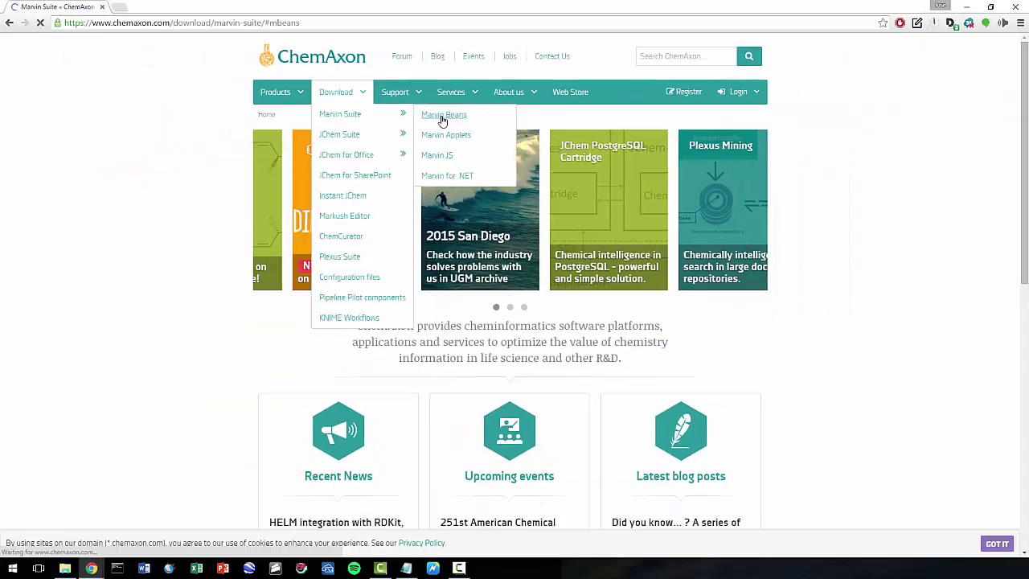
# - Go to the Marvin Beans download page and log in to the ChemAxon account
pyautogui.click(443, 120)
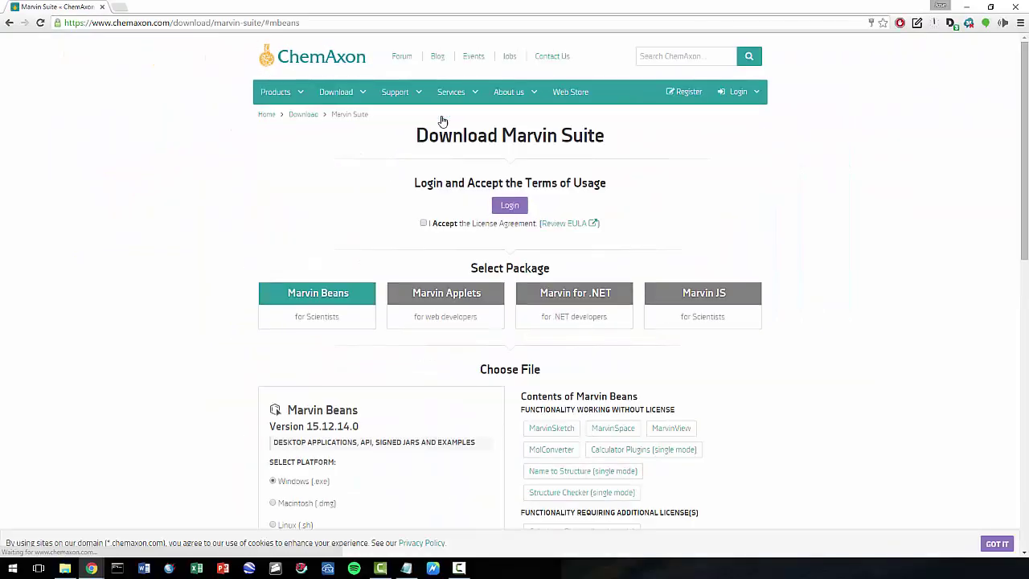
pyautogui.click(744, 97)
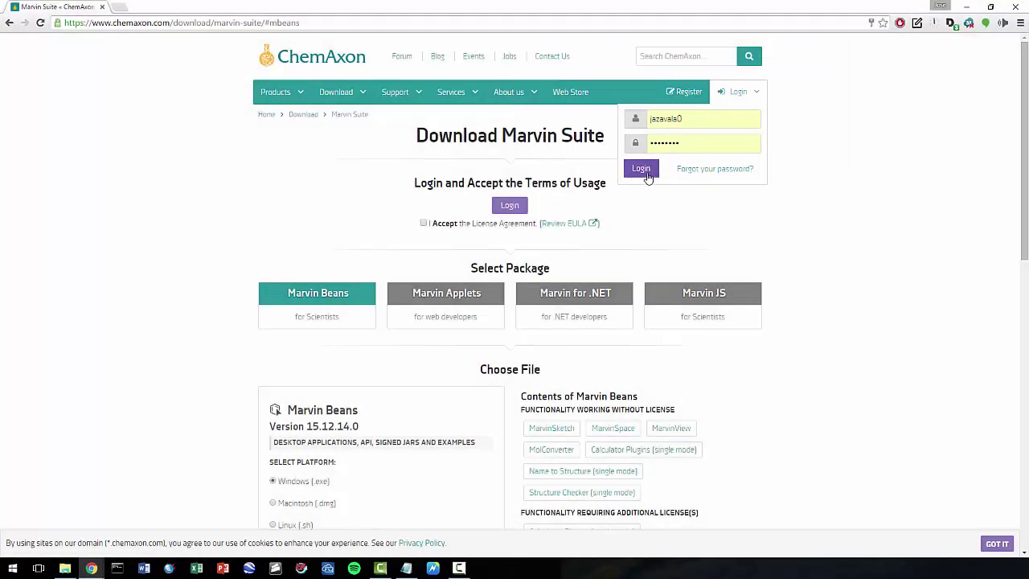
pyautogui.click(643, 170)
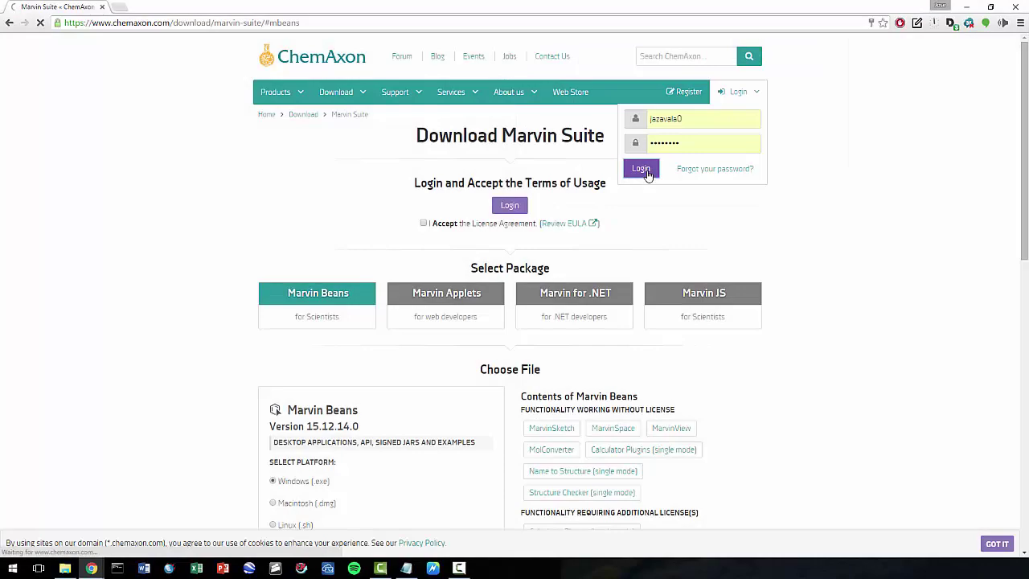
# - Open the EULA in a new tab, accept it, and request the Windows installer with JRE
pyautogui.rightClick(567, 272)
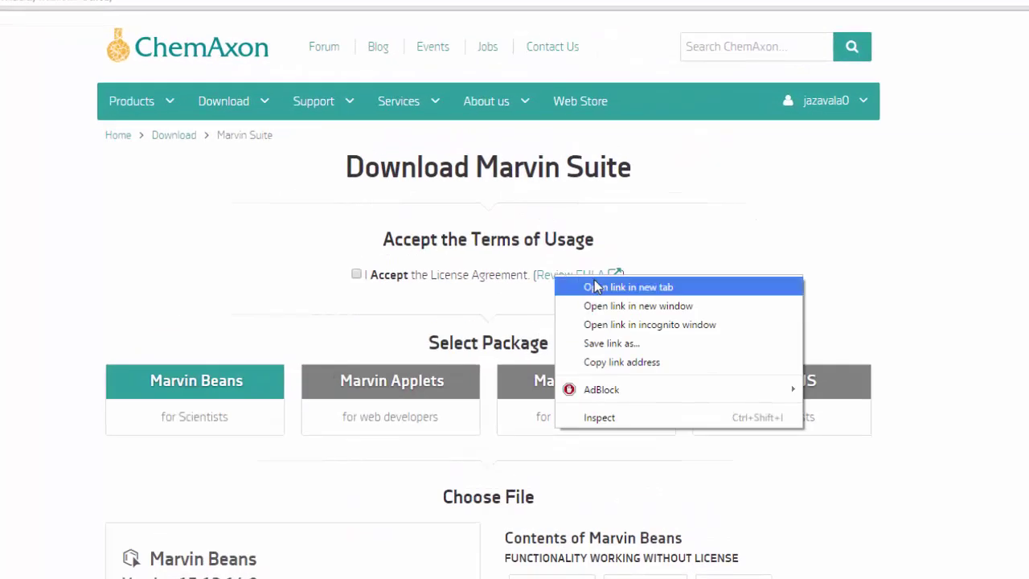
pyautogui.click(596, 287)
pyautogui.click(171, 10)
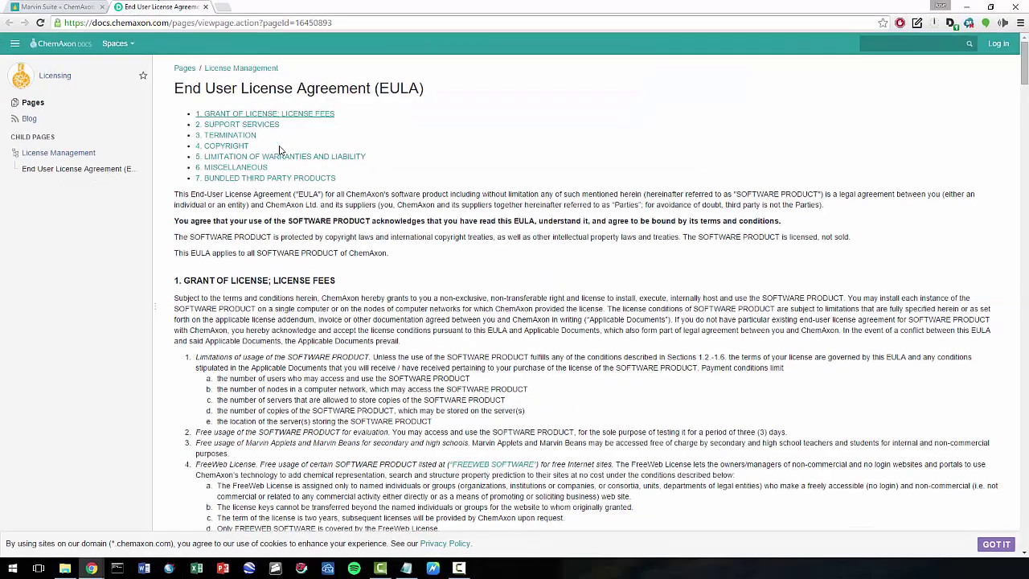
pyautogui.hotkey('ctrl', '1')
pyautogui.click(423, 207)
pyautogui.scroll(-5, 342, 217)
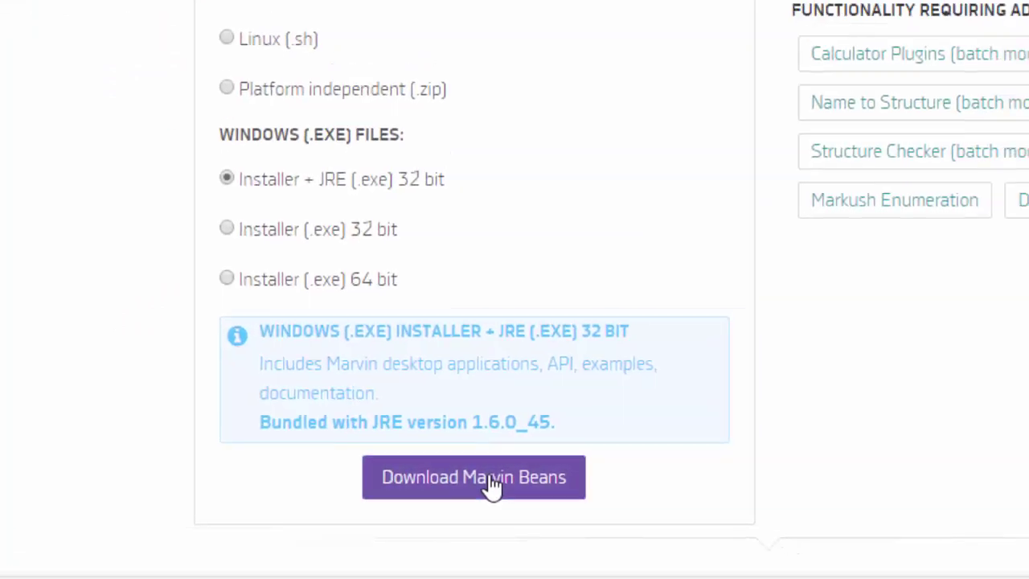
pyautogui.click(388, 487)
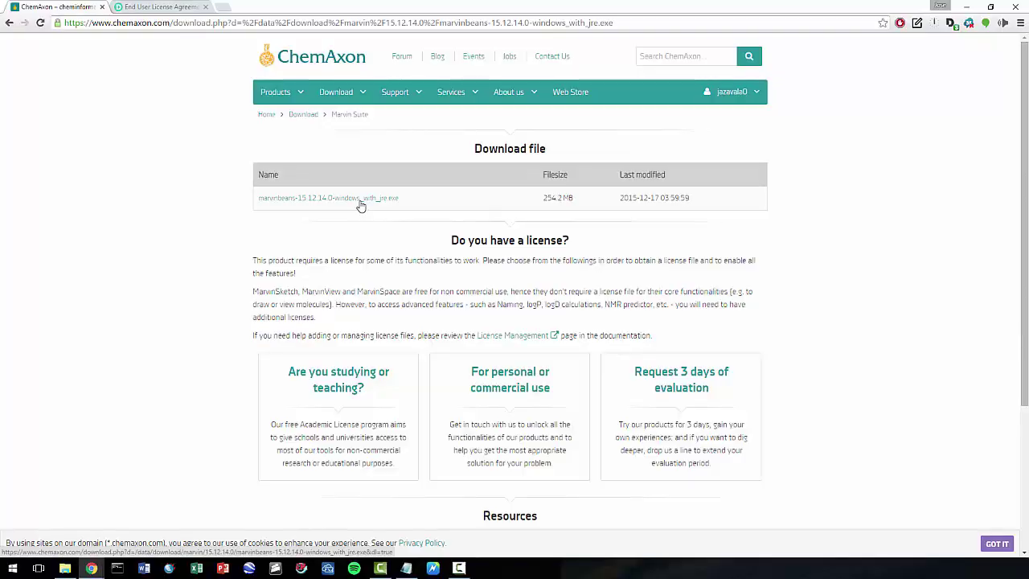
# - Start downloading marvinbeans-15.12.14.0-windows_with_jre.exe in Chrome
pyautogui.click(360, 200)
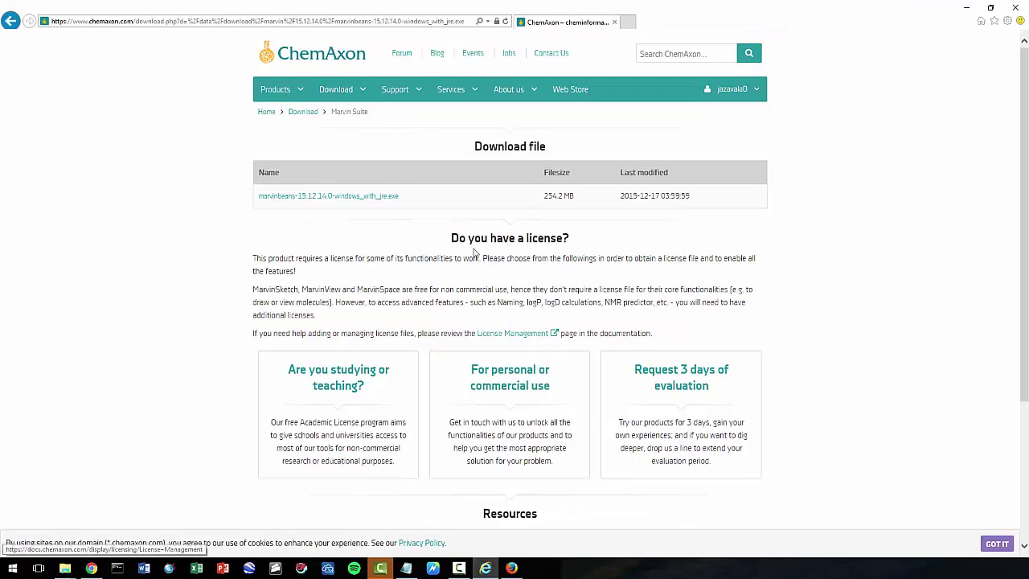
# - Download and save the installer in Internet Explorer, then open its Downloads folder
pyautogui.click(385, 201)
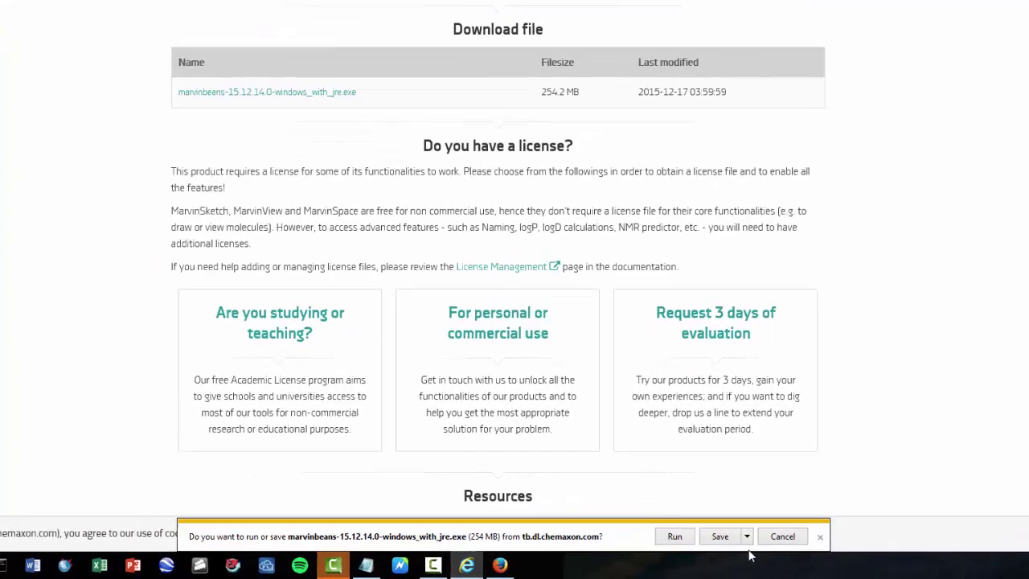
pyautogui.click(809, 523)
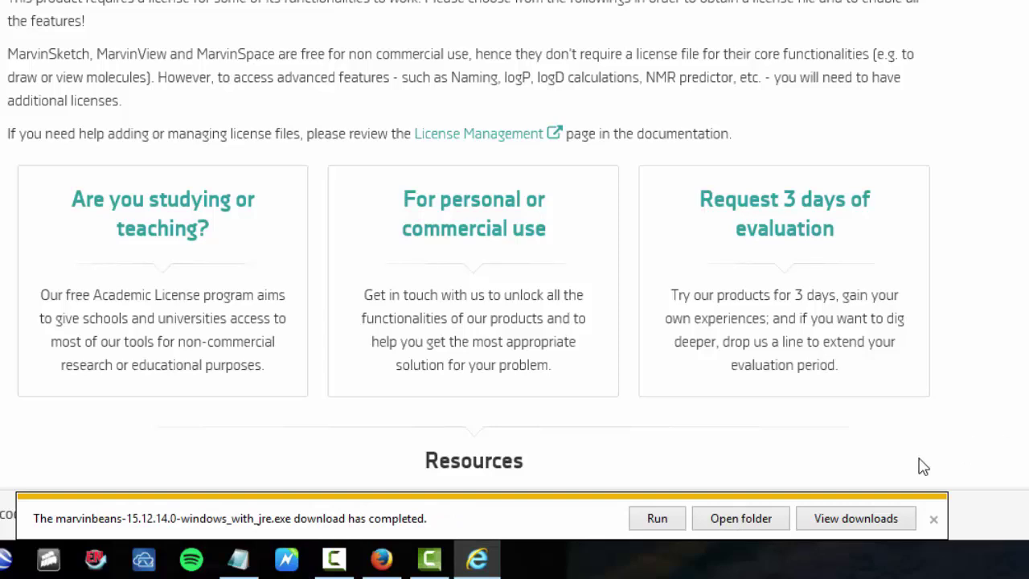
pyautogui.click(767, 521)
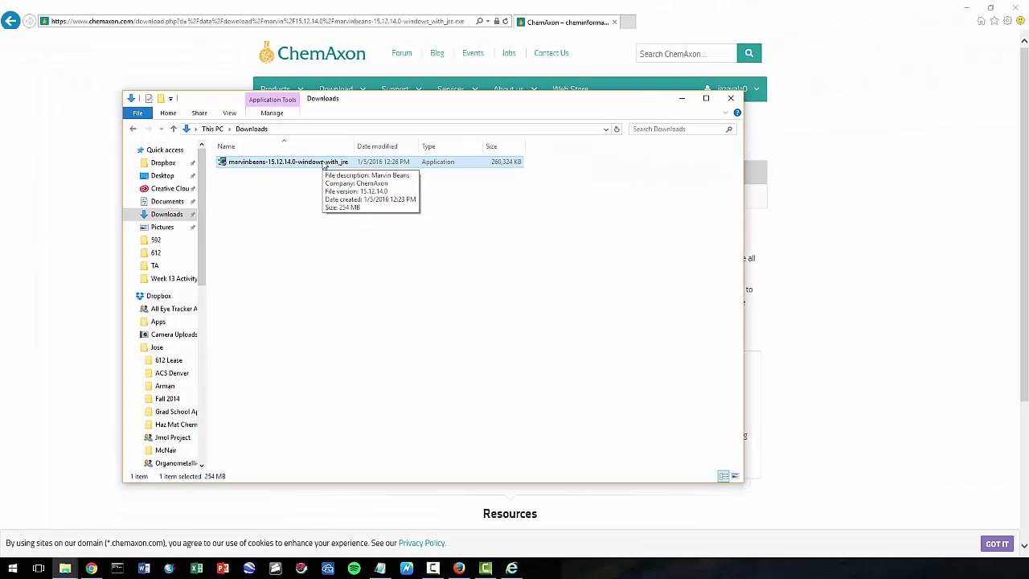
# - Save the installer in Firefox and open its folder from the Downloads panel
pyautogui.click(682, 98)
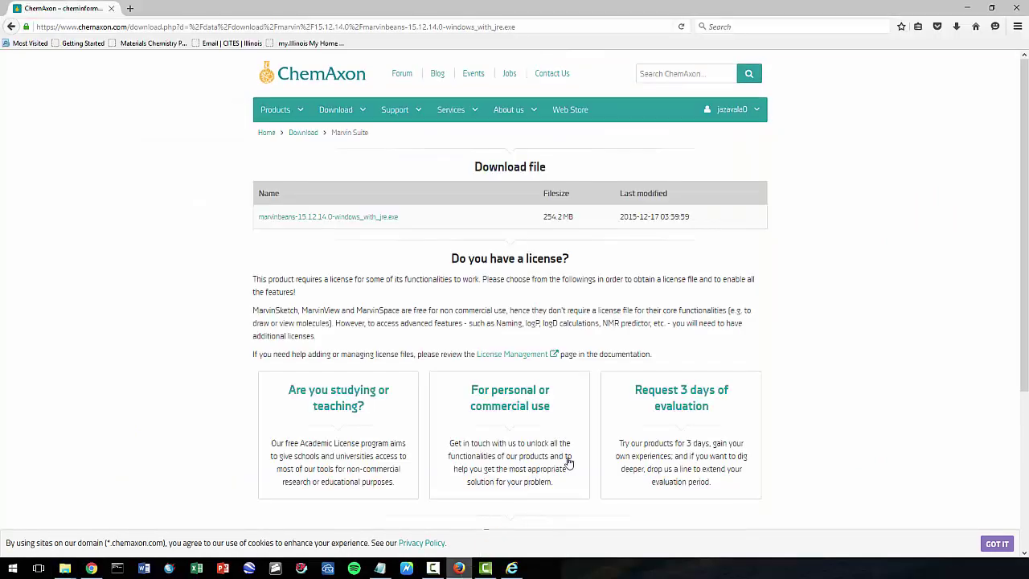
pyautogui.click(389, 224)
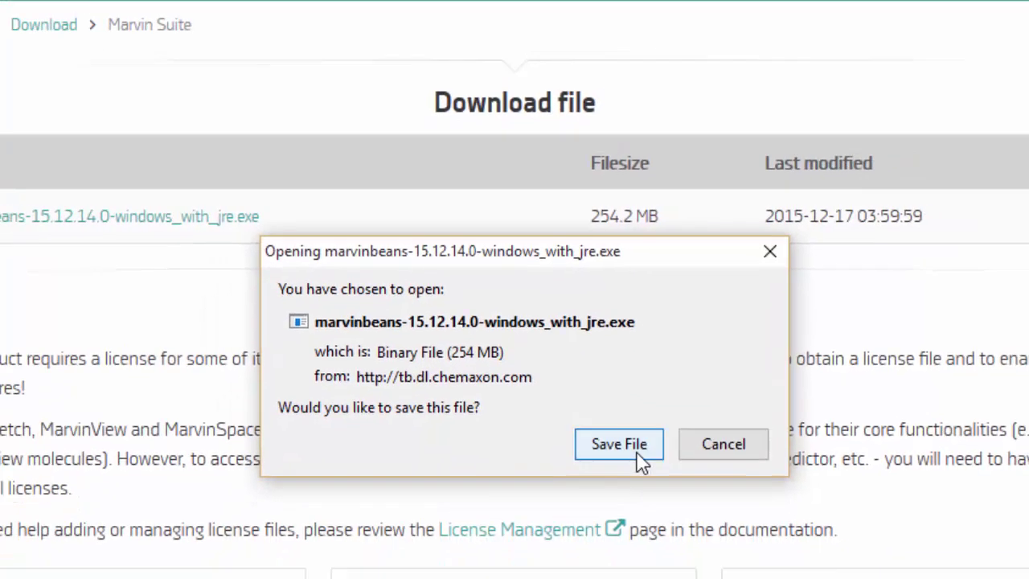
pyautogui.click(663, 500)
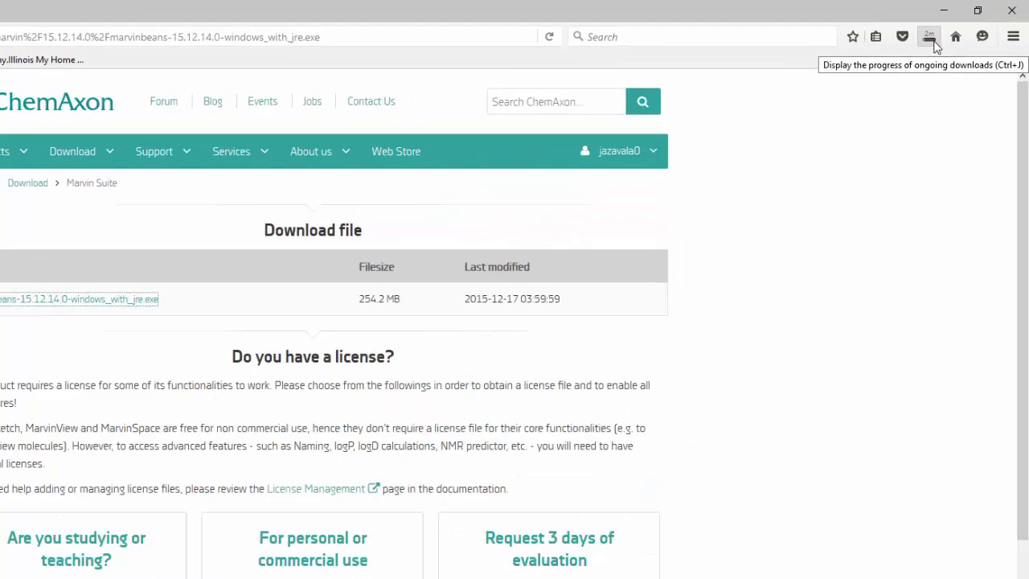
pyautogui.click(957, 28)
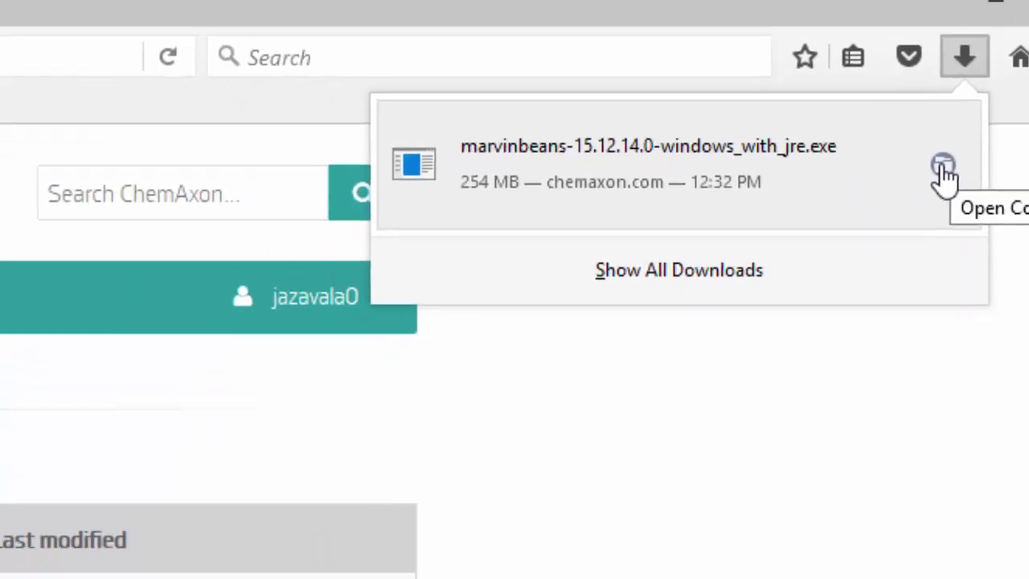
pyautogui.click(767, 210)
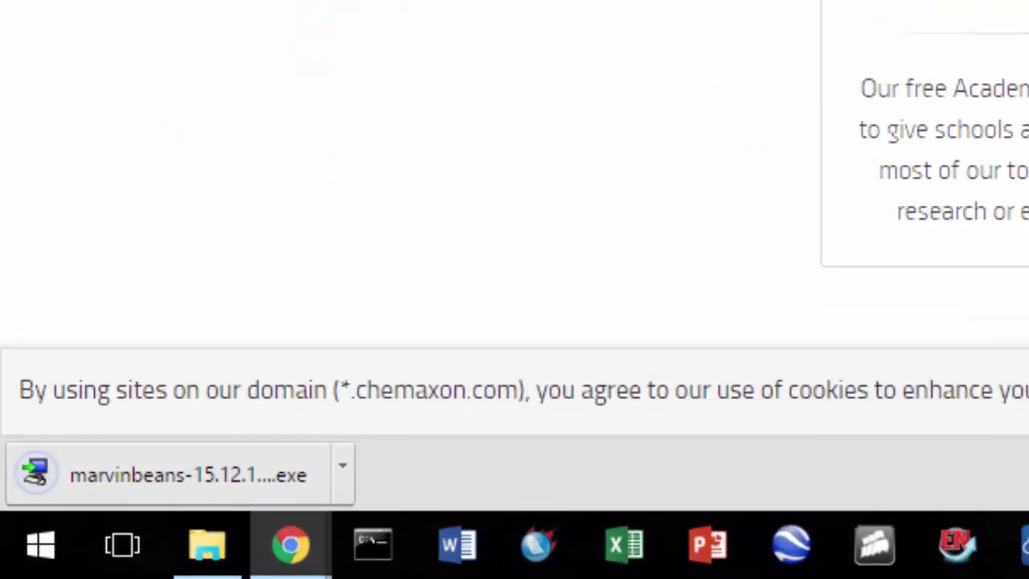
# - Show Chrome's downloaded installer in its folder and launch it with right-click Open
pyautogui.click(344, 480)
pyautogui.click(463, 359)
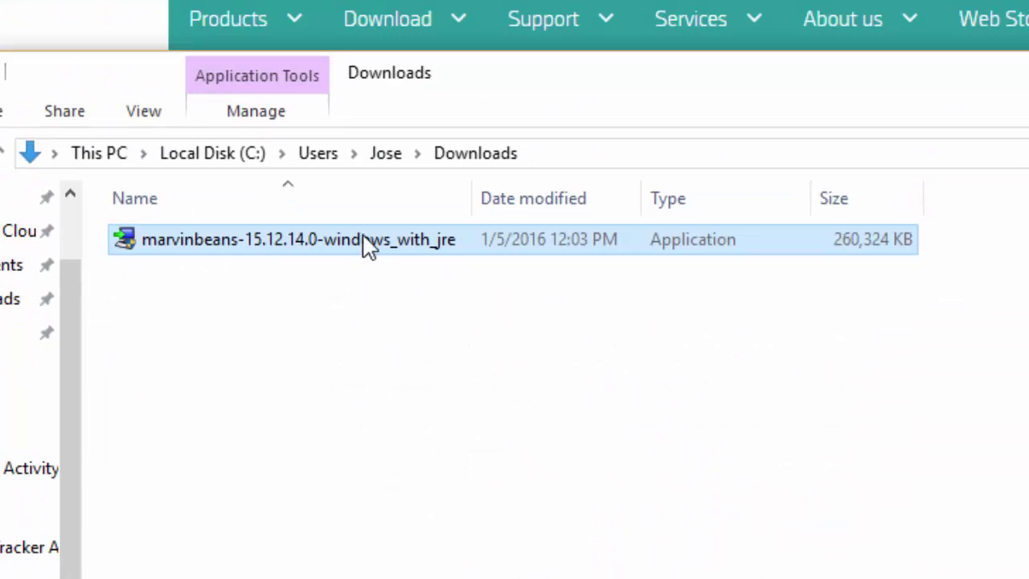
pyautogui.rightClick(365, 243)
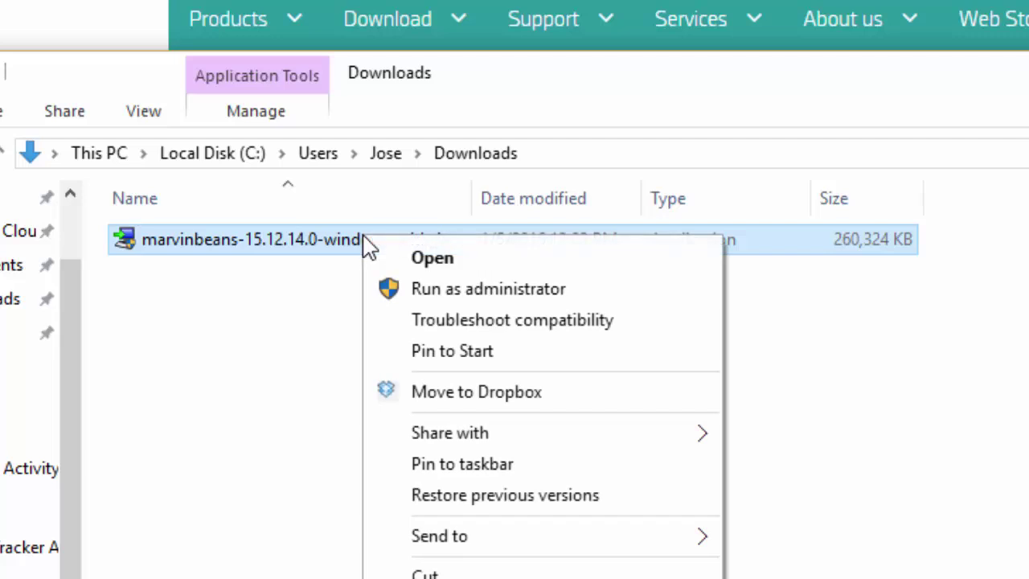
pyautogui.click(441, 266)
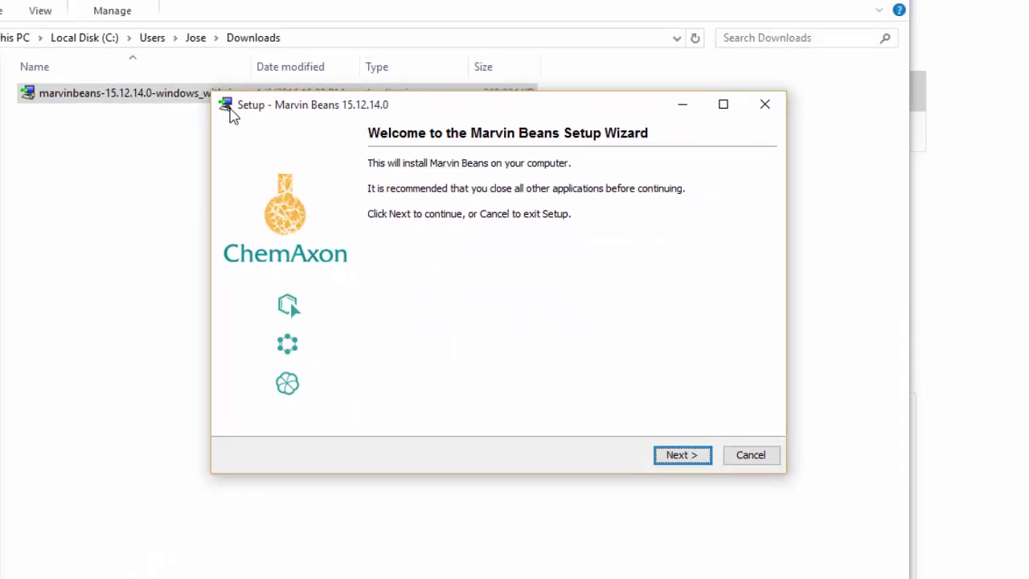
# - Read through and accept the Marvin Beans license agreement
pyautogui.click(682, 454)
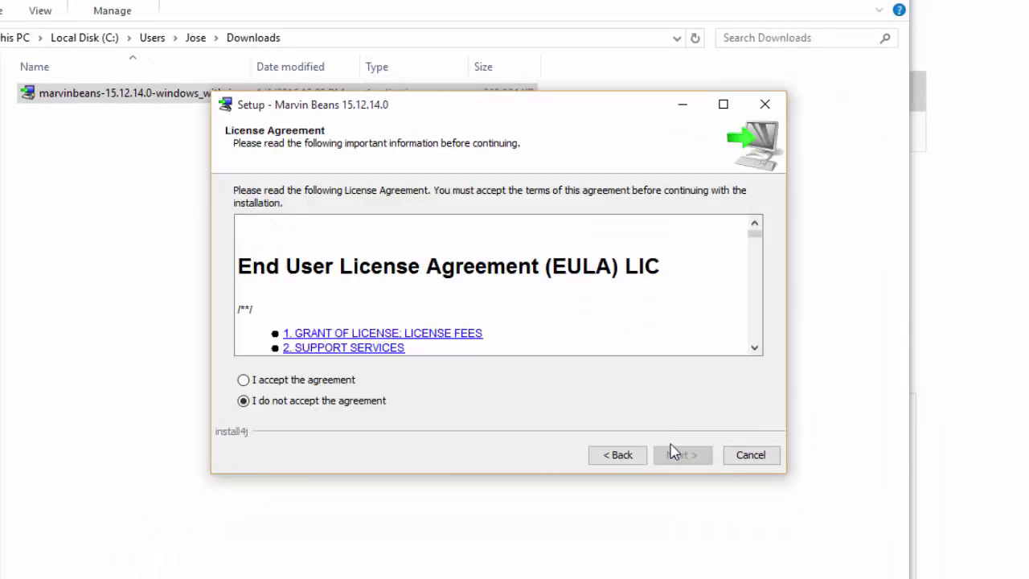
pyautogui.scroll(-2, 652, 286)
pyautogui.scroll(-3, 652, 286)
pyautogui.scroll(-3, 643, 291)
pyautogui.scroll(-3, 643, 292)
pyautogui.scroll(-3, 635, 294)
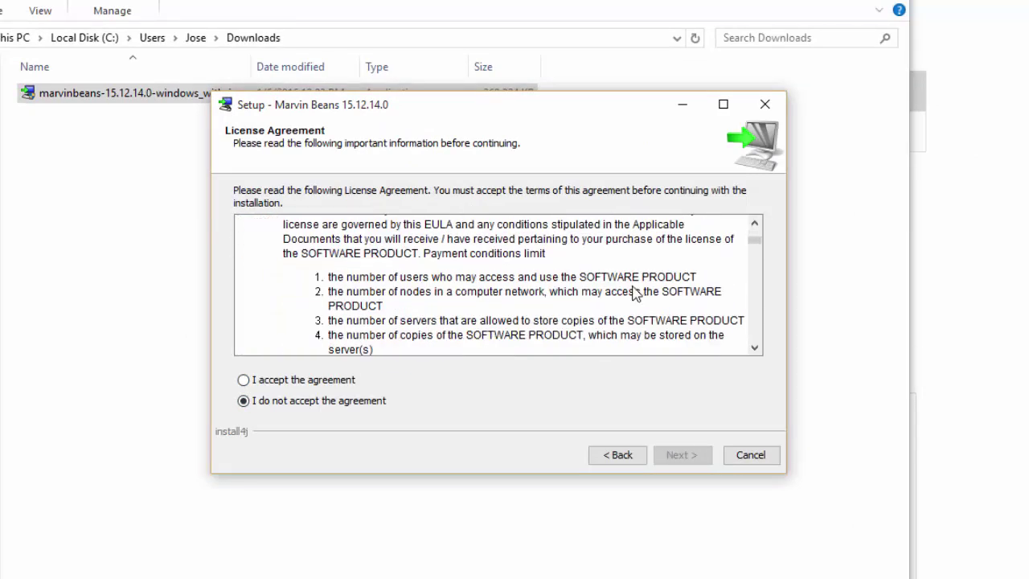
pyautogui.click(291, 380)
pyautogui.click(698, 455)
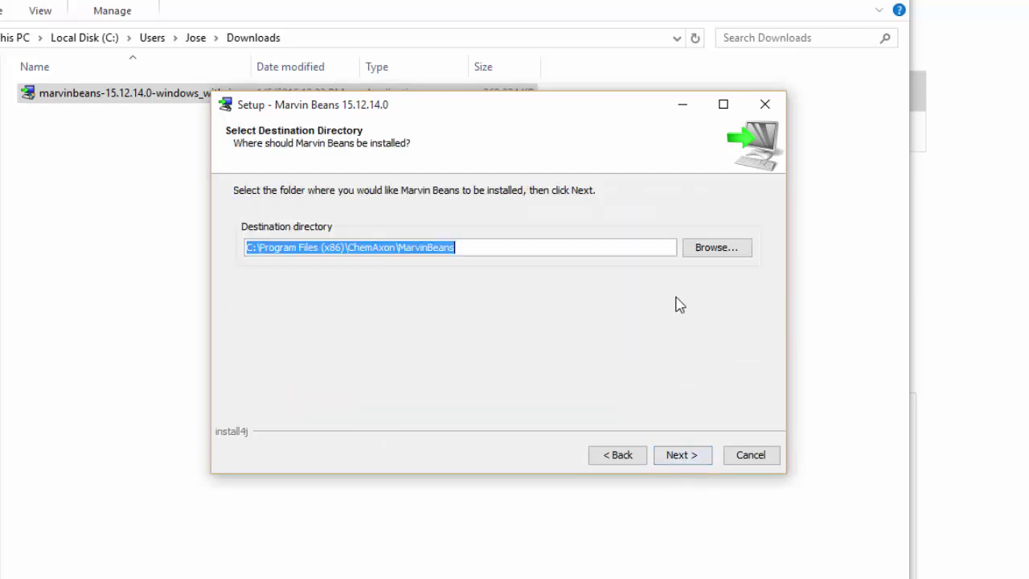
# - Keep default folder, components, Start menu, file associations and desktop icon, then install
pyautogui.click(687, 461)
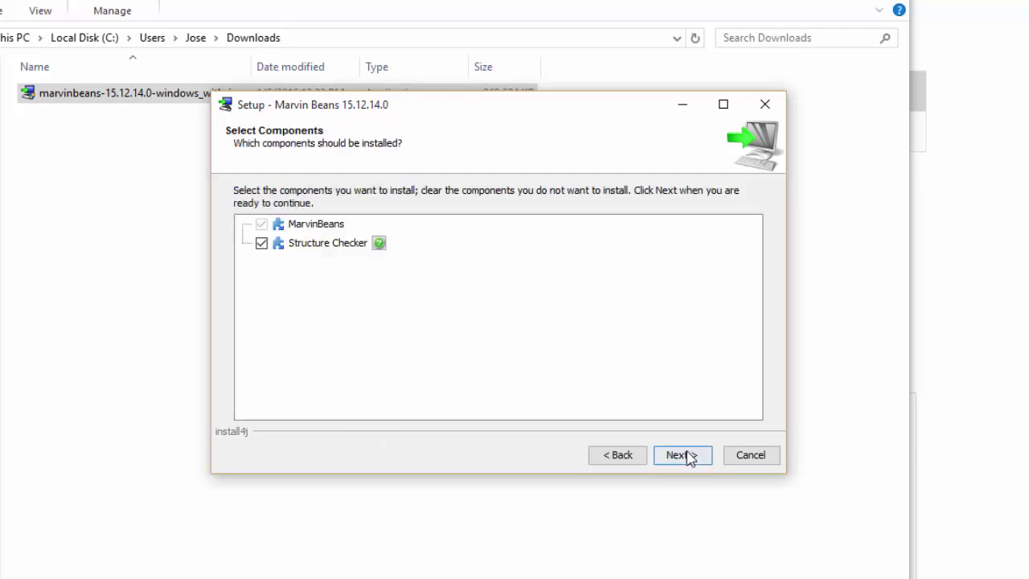
pyautogui.click(689, 455)
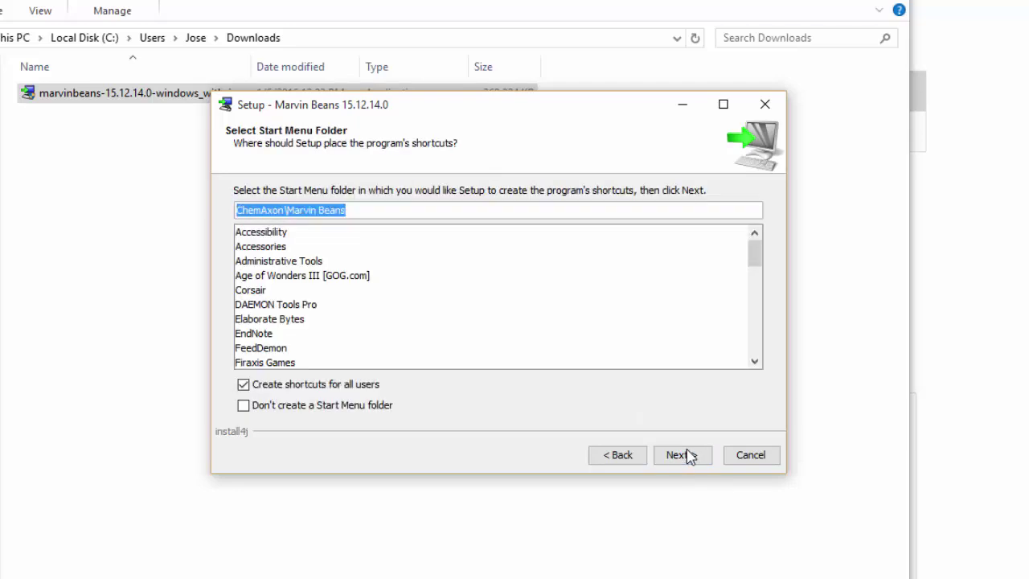
pyautogui.click(689, 456)
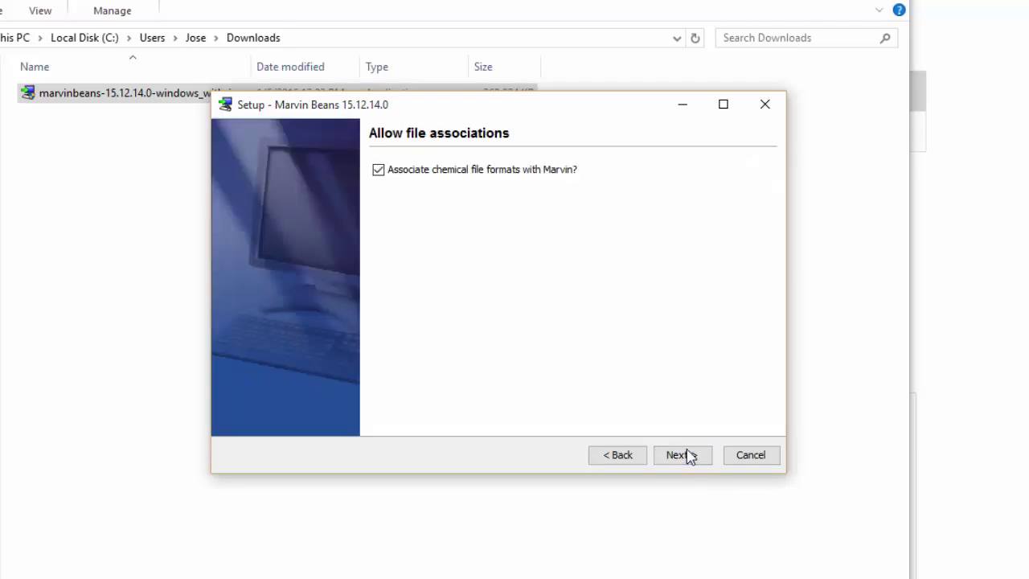
pyautogui.click(689, 456)
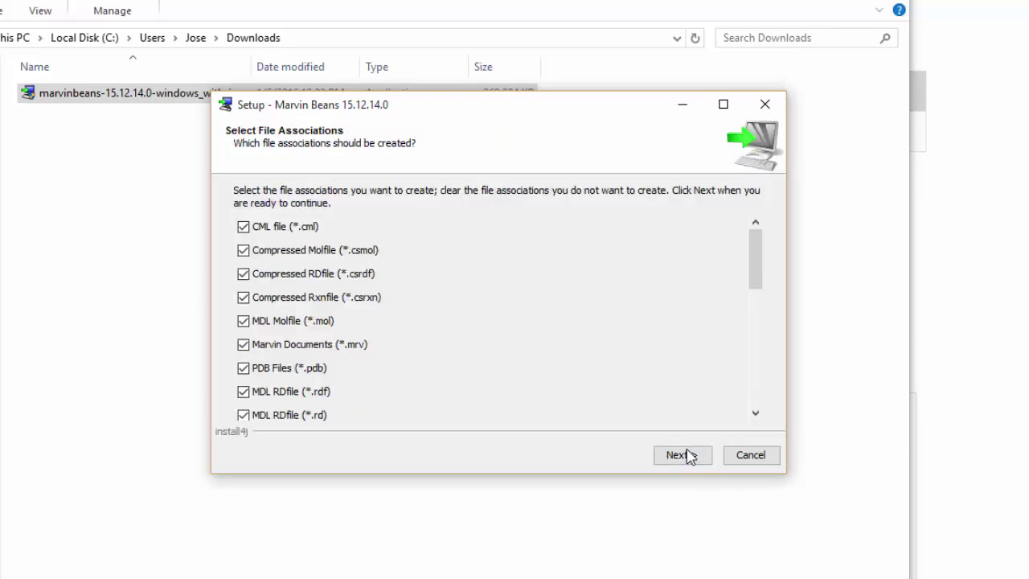
pyautogui.click(692, 460)
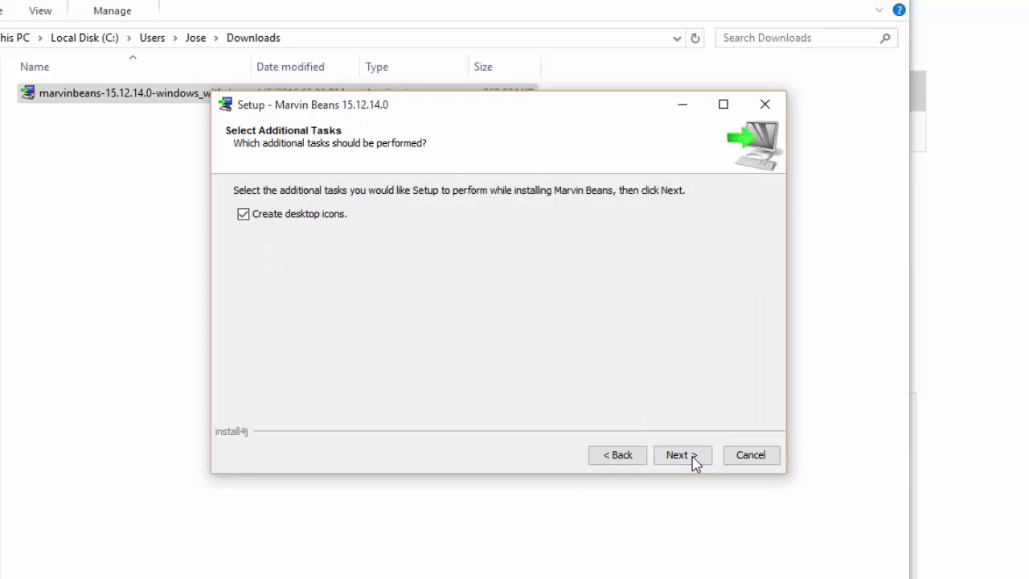
pyautogui.click(695, 463)
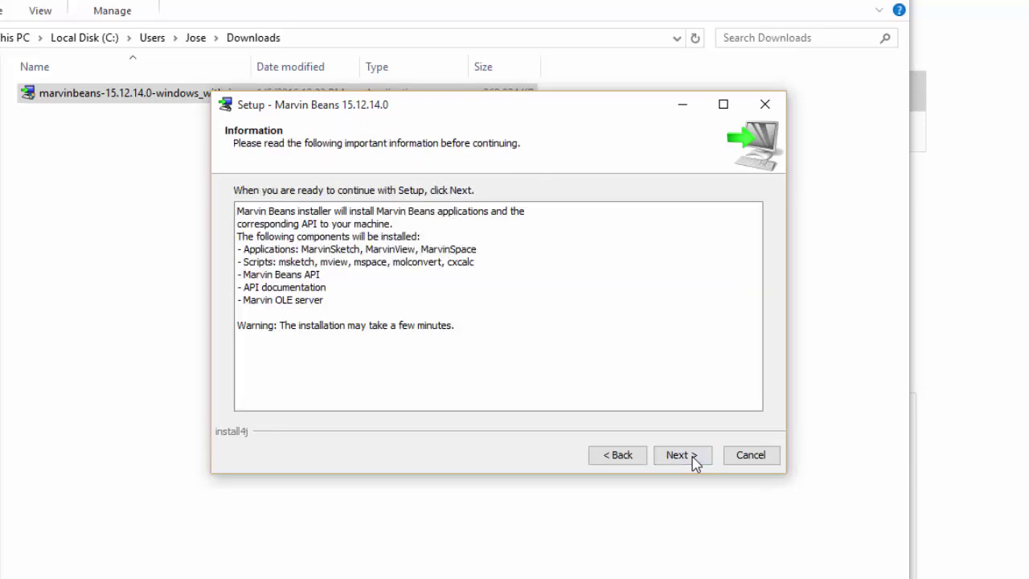
pyautogui.click(694, 463)
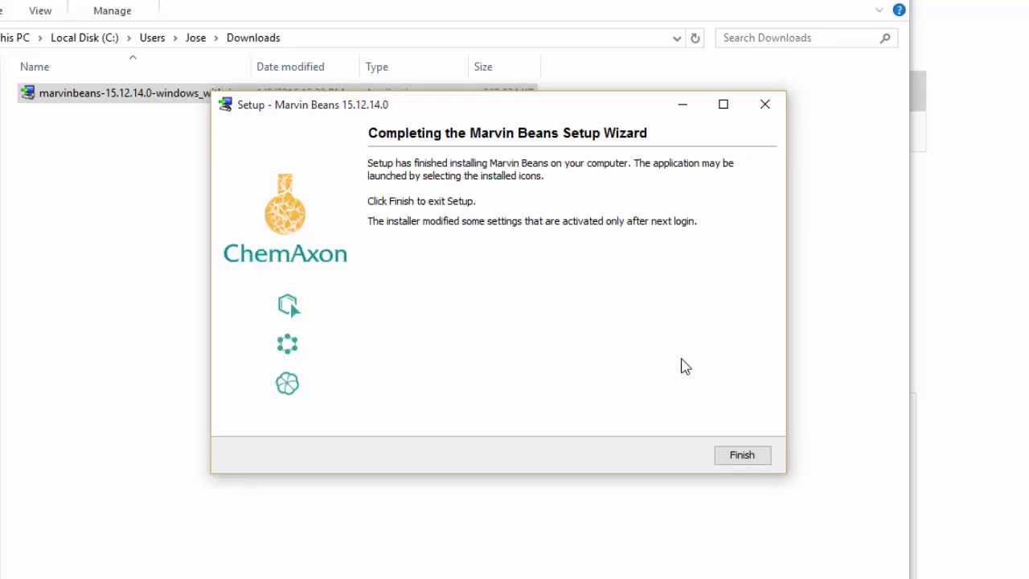
# - Finish the Marvin Beans setup wizard and close the Downloads folder window
pyautogui.click(745, 456)
pyautogui.click(748, 107)
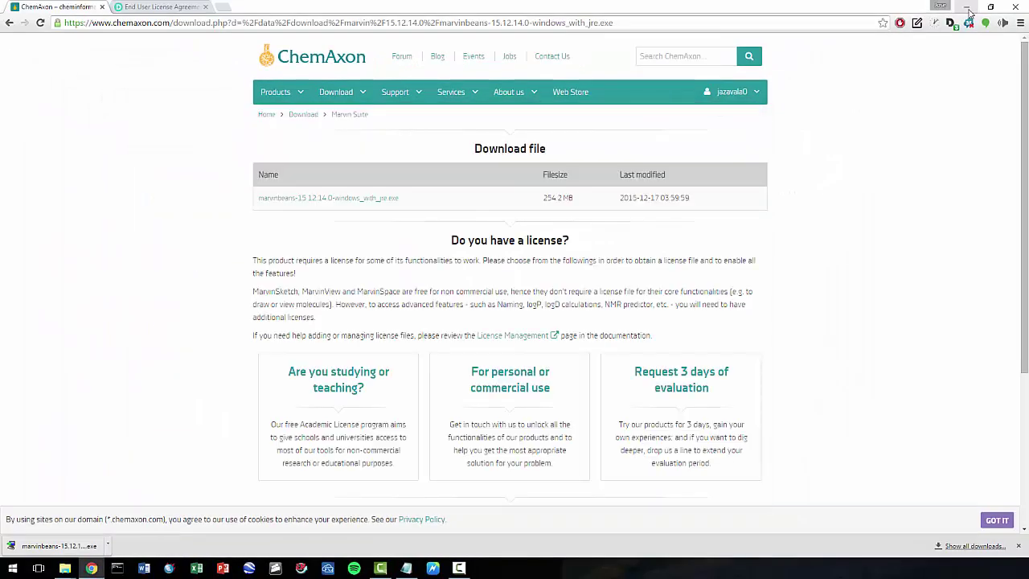
# - Minimize Chrome and pin MarvinSketch to the taskbar from its desktop shortcut
pyautogui.click(969, 10)
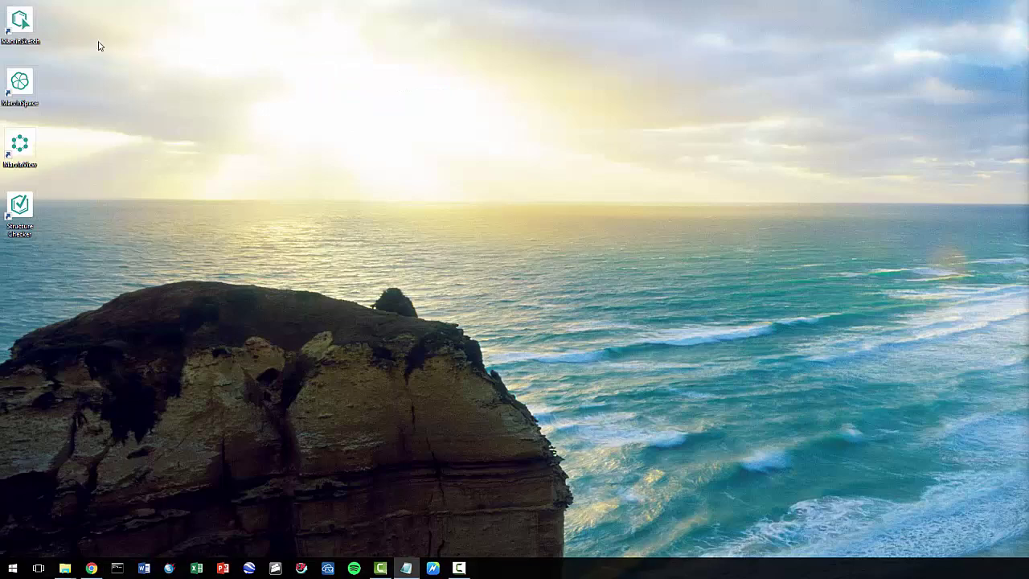
pyautogui.doubleClick(22, 30)
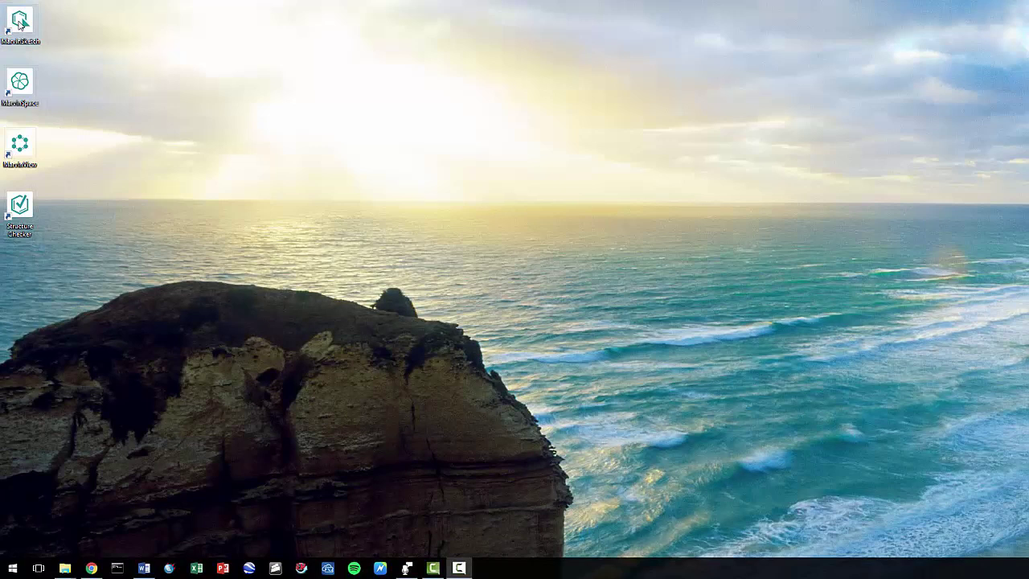
pyautogui.moveTo(20, 24)
pyautogui.mouseDown()
pyautogui.moveTo(545, 391)
pyautogui.moveTo(487, 568)
pyautogui.mouseUp()
# - Delete all the Marvin shortcuts from the desktop
pyautogui.moveTo(132, 205); pyautogui.dragTo(4, 29)
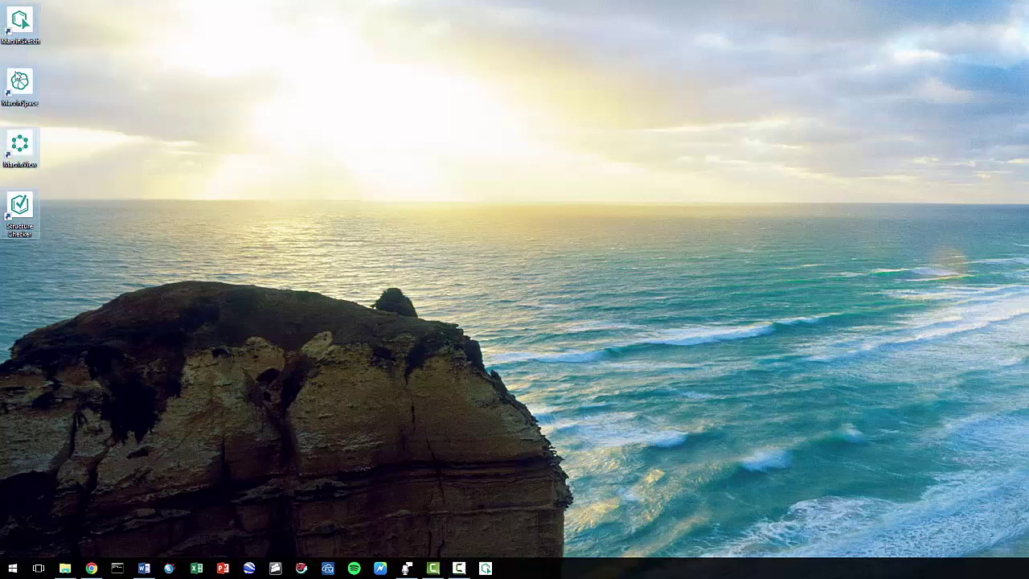
pyautogui.rightClick(16, 78)
pyautogui.click(74, 222)
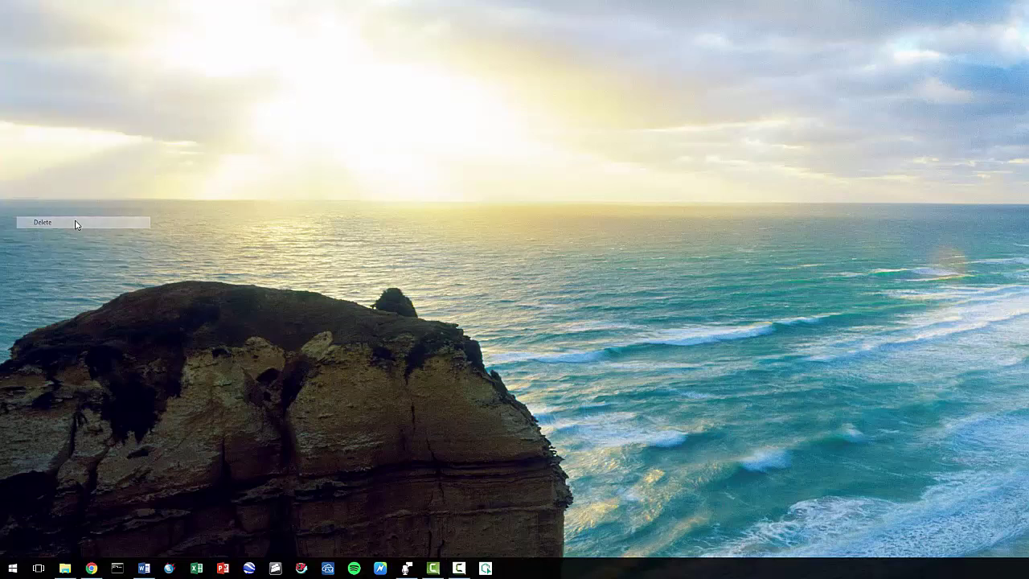
# - Delete the downloaded Marvin Beans installer from the Downloads folder
pyautogui.click(65, 568)
pyautogui.click(207, 199)
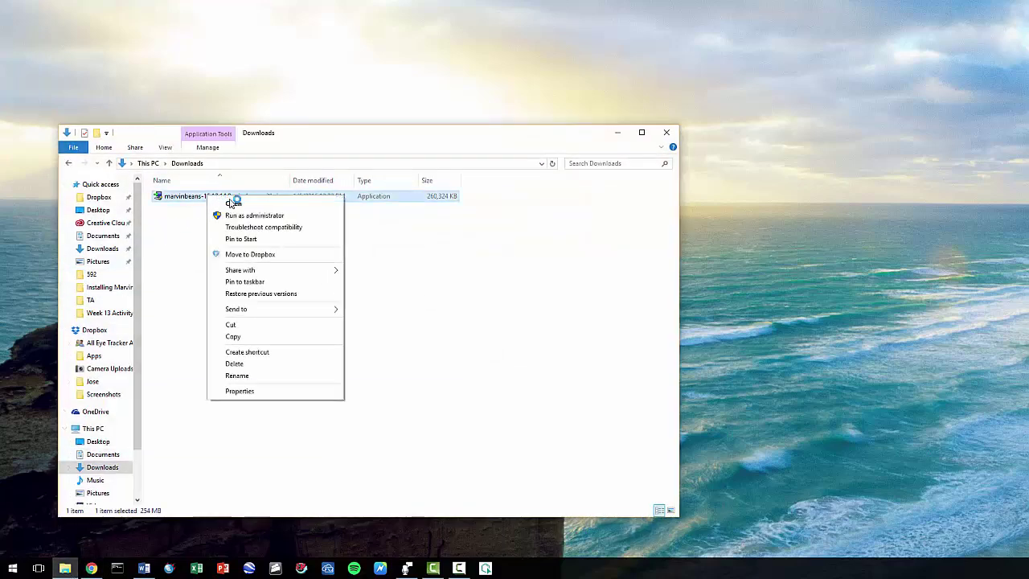
pyautogui.click(251, 363)
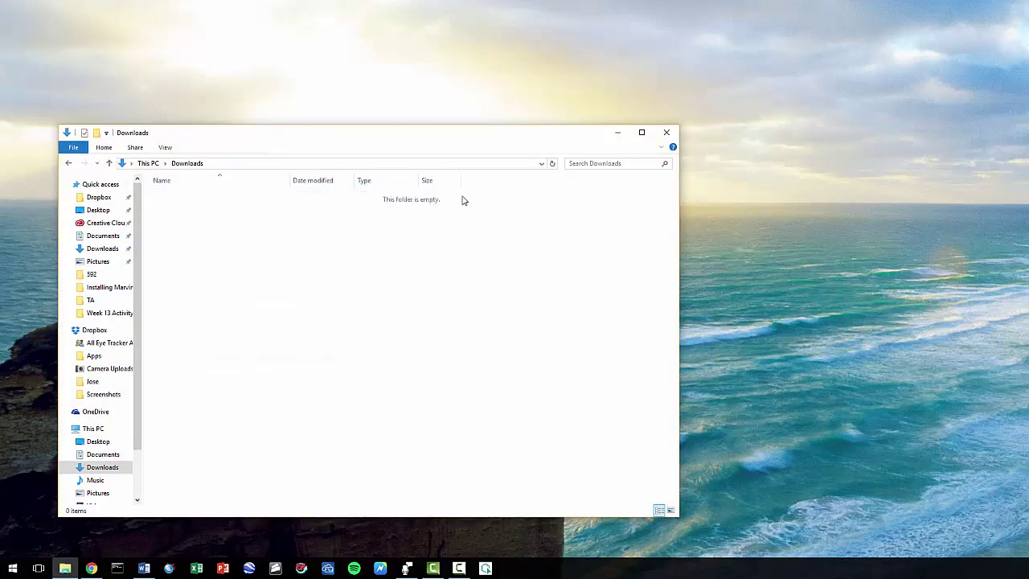
pyautogui.click(618, 133)
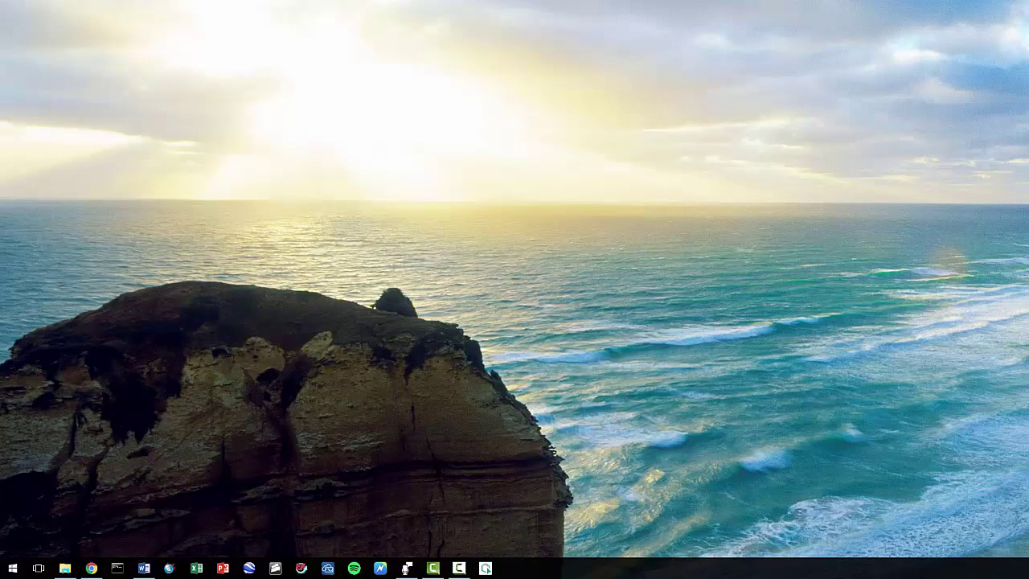
# - Launch MarvinSketch from the taskbar and import 'serotonin' via Structure > Name to Structure
pyautogui.click(485, 568)
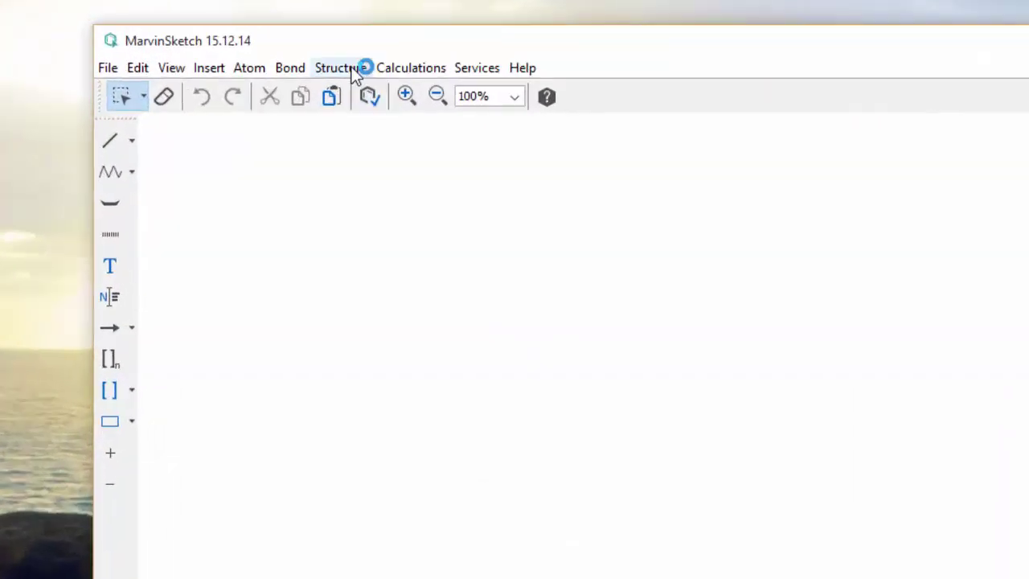
pyautogui.click(347, 60)
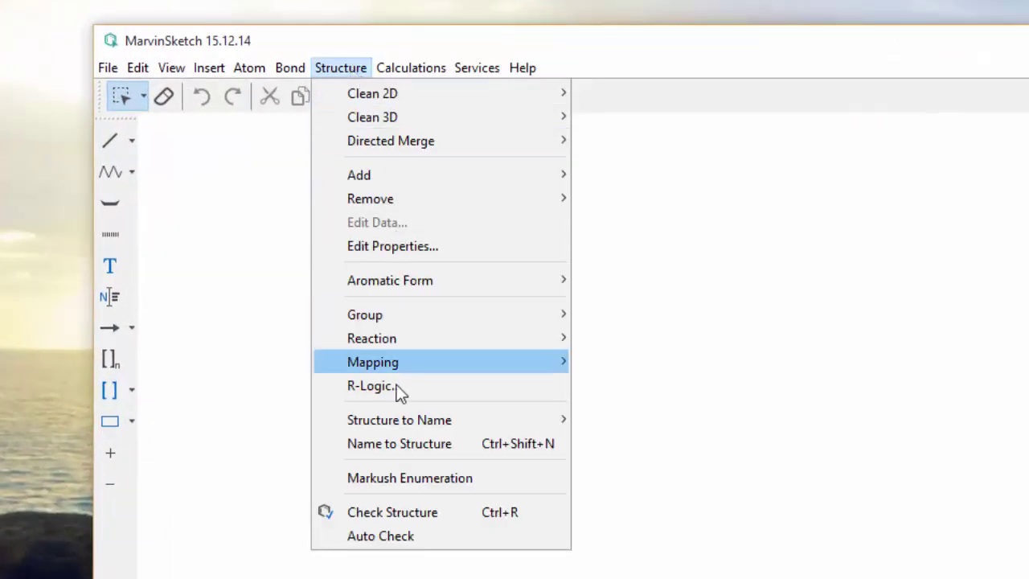
pyautogui.click(400, 440)
pyautogui.write('serotonin')
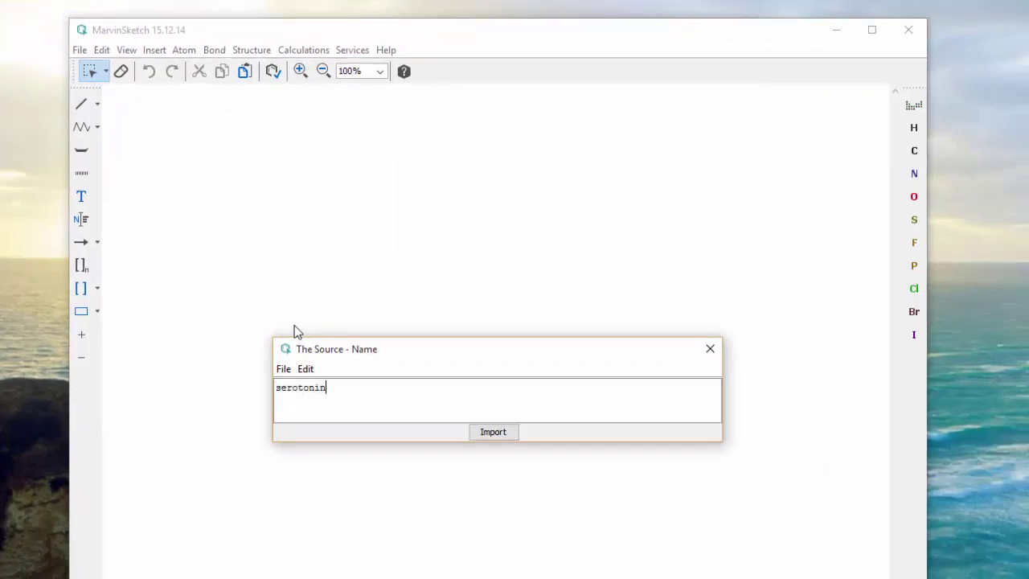
pyautogui.click(487, 433)
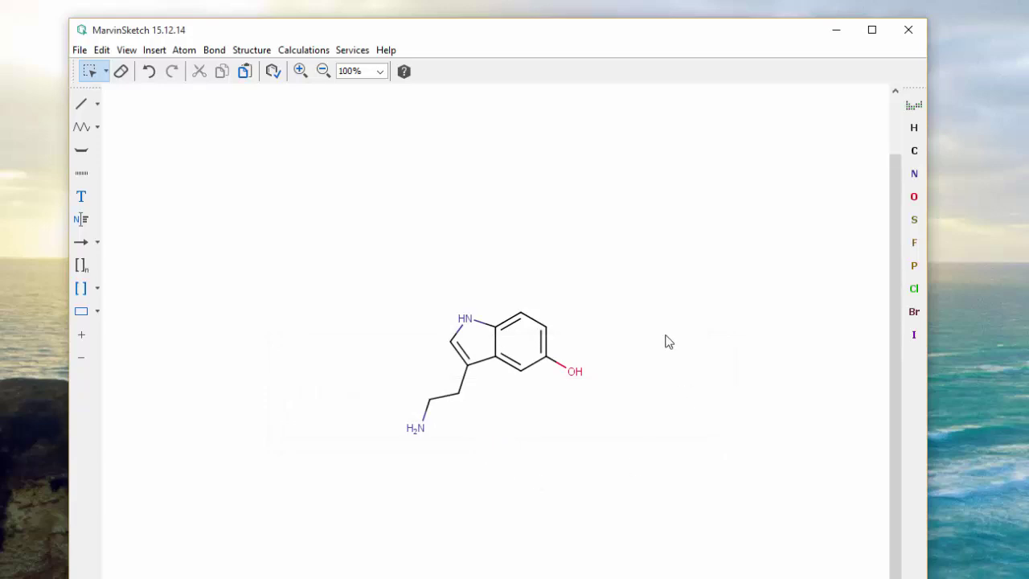